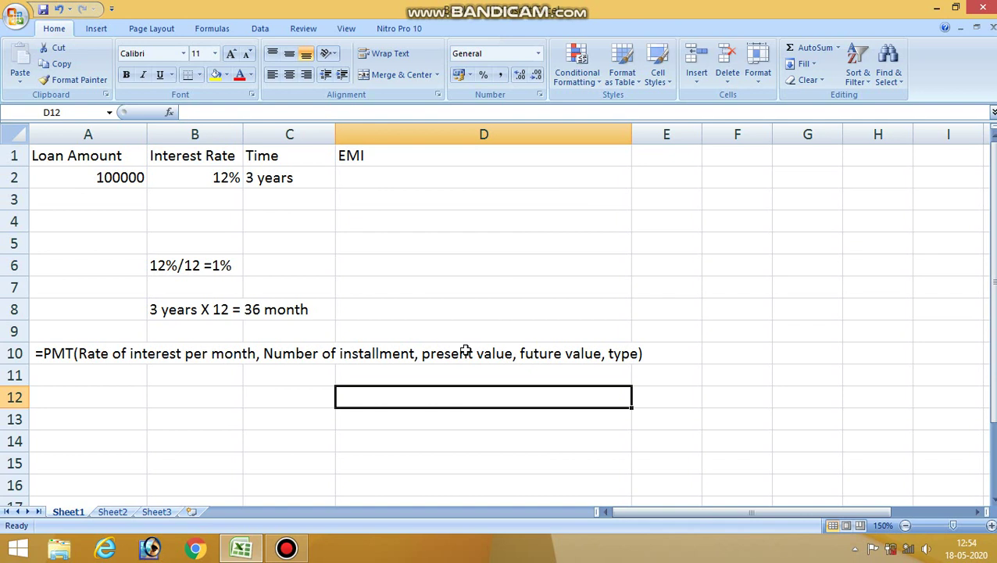
- Review the loan amount, interest rate and time in row 2 and the monthly conversion notes in B6 and B8
{"action": "left_click", "coordinate": [109, 178]}
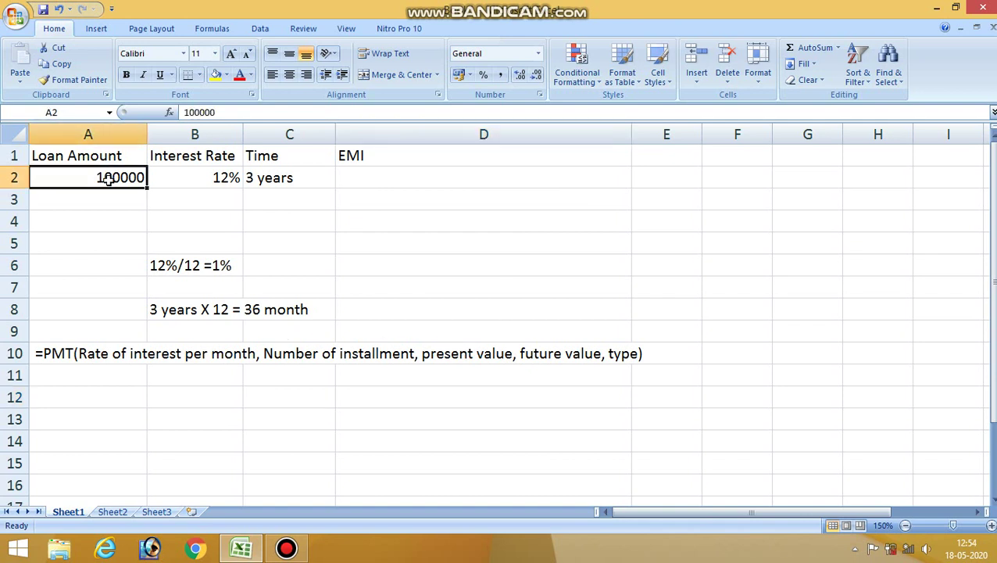
{"action": "left_click", "coordinate": [189, 170]}
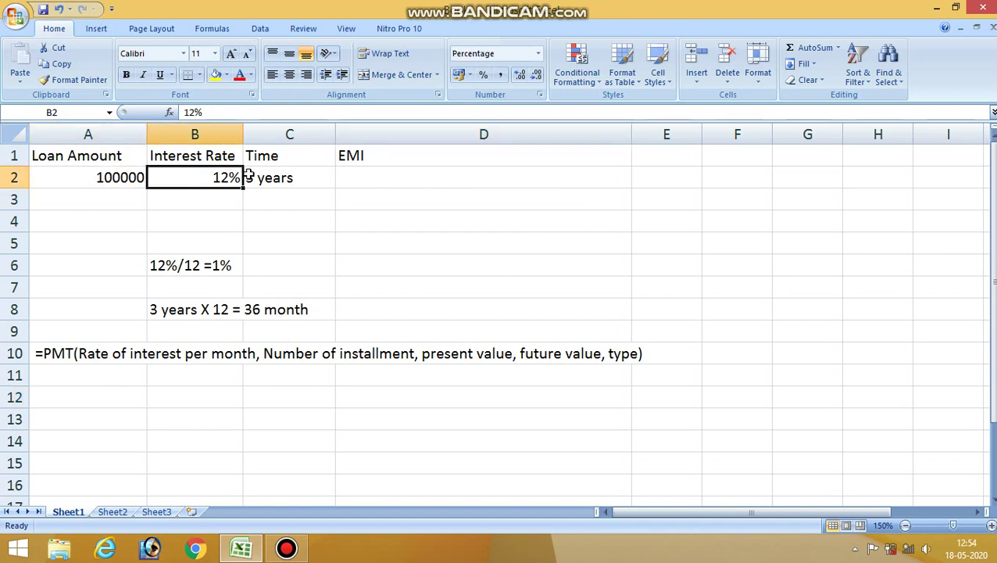
{"action": "left_click", "coordinate": [248, 176]}
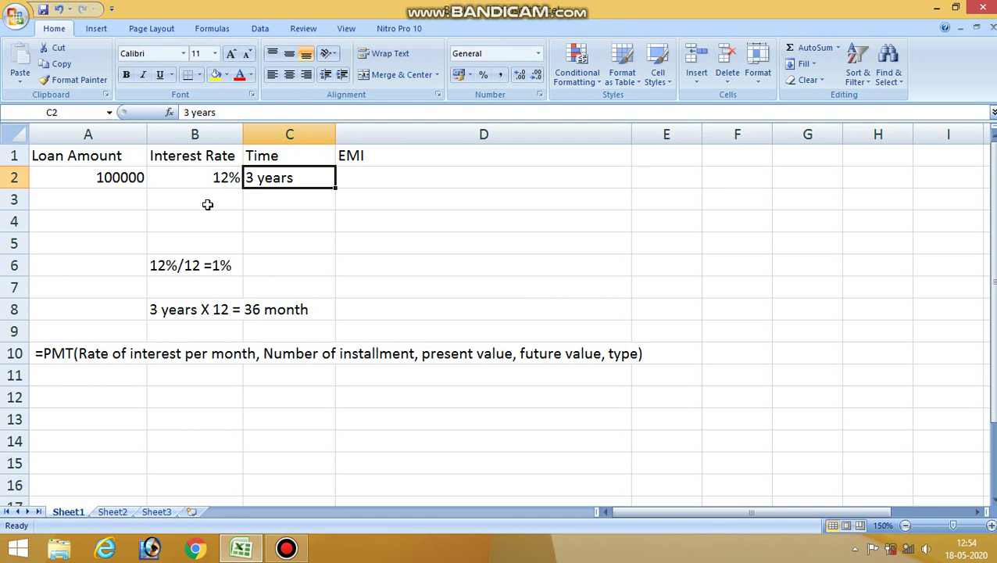
{"action": "mouse_move", "coordinate": [207, 204]}
{"action": "left_mouse_down"}
{"action": "mouse_move", "coordinate": [156, 258]}
{"action": "mouse_move", "coordinate": [193, 194]}
{"action": "left_mouse_up"}
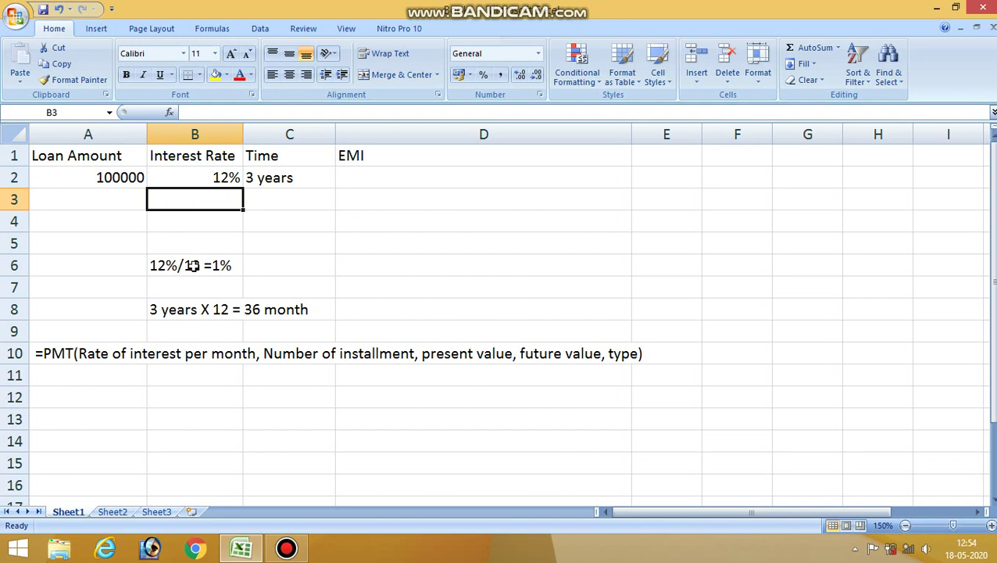
{"action": "left_click", "coordinate": [185, 313]}
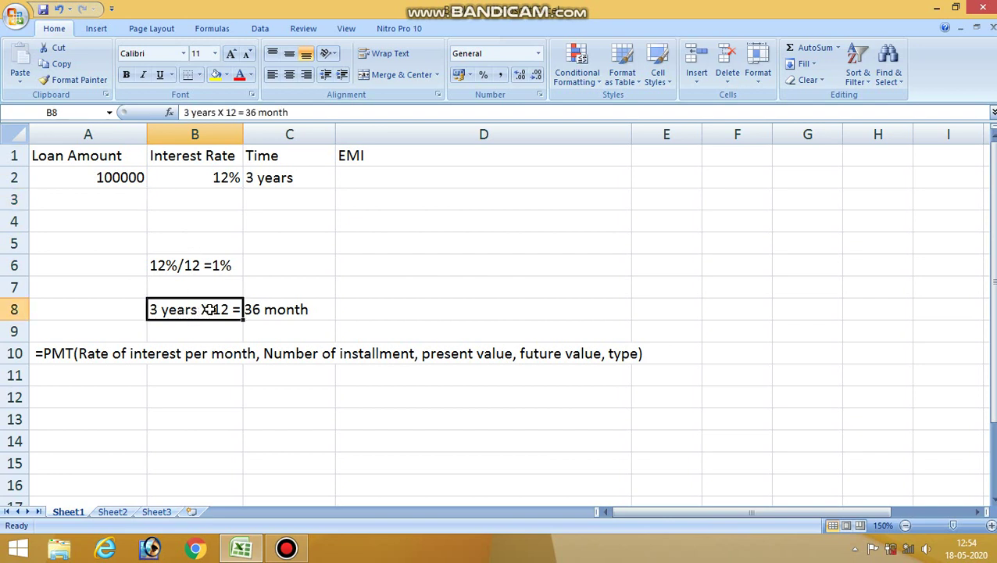
{"action": "left_click", "coordinate": [260, 308]}
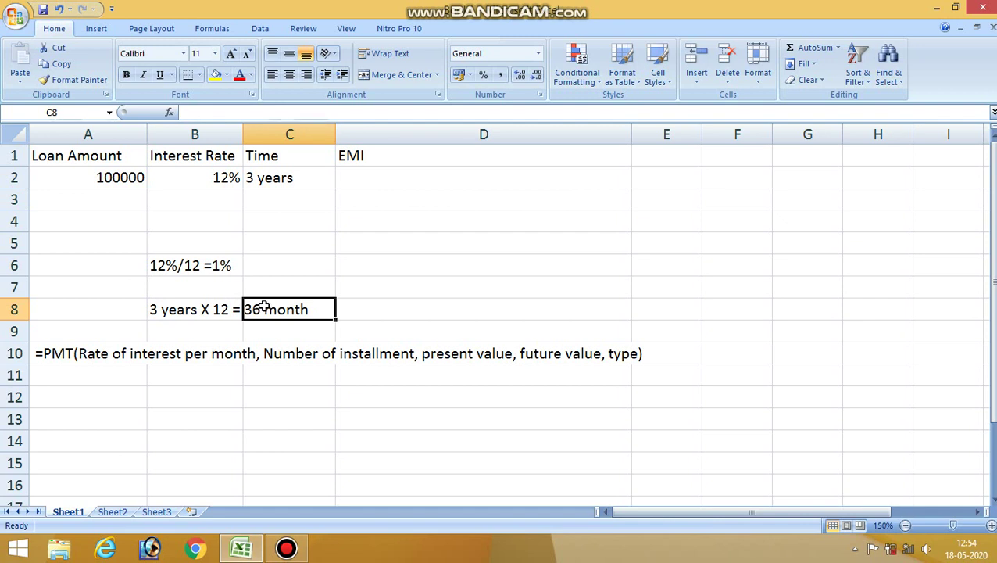
{"action": "left_click", "coordinate": [223, 185]}
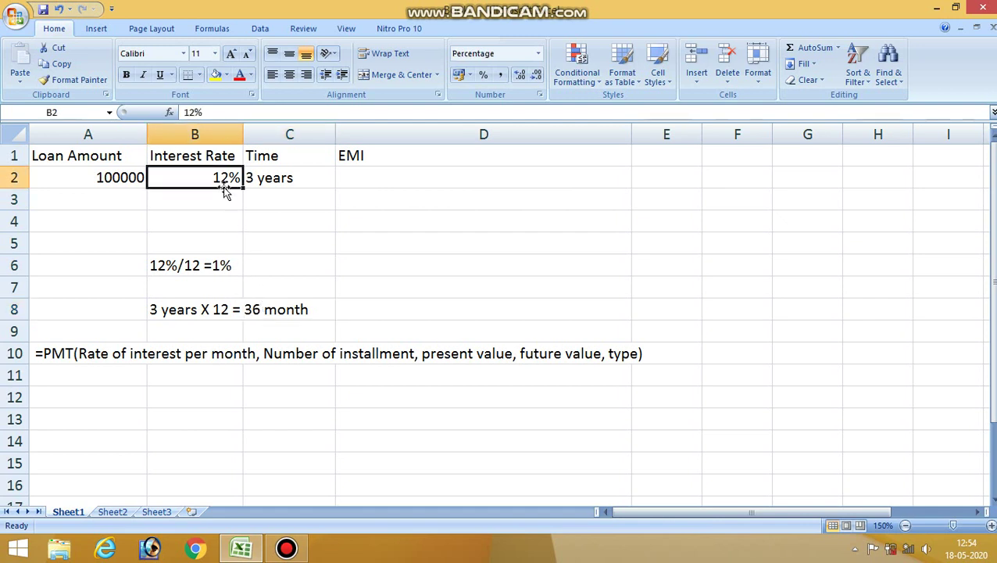
{"action": "left_click", "coordinate": [188, 268]}
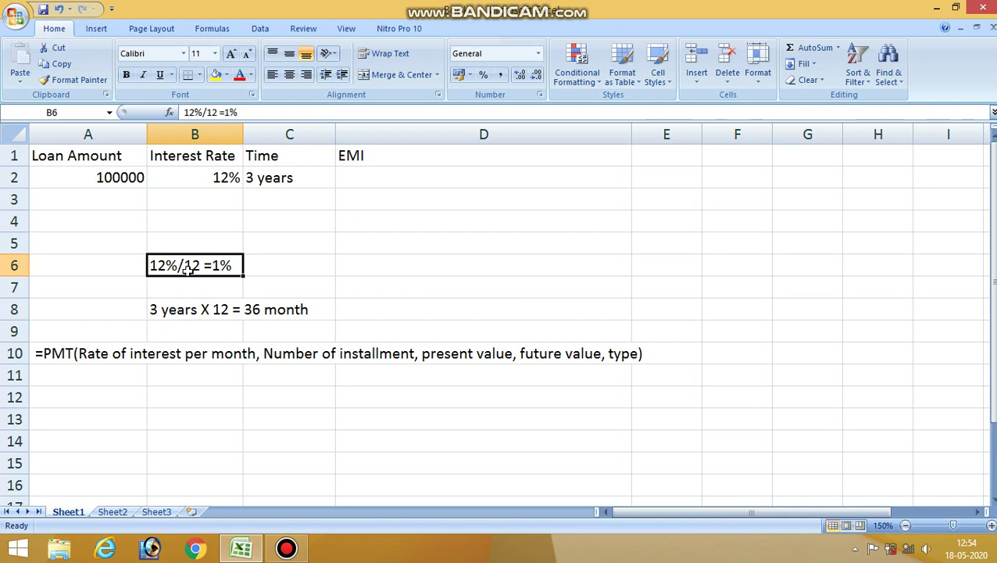
{"action": "double_click", "coordinate": [231, 266]}
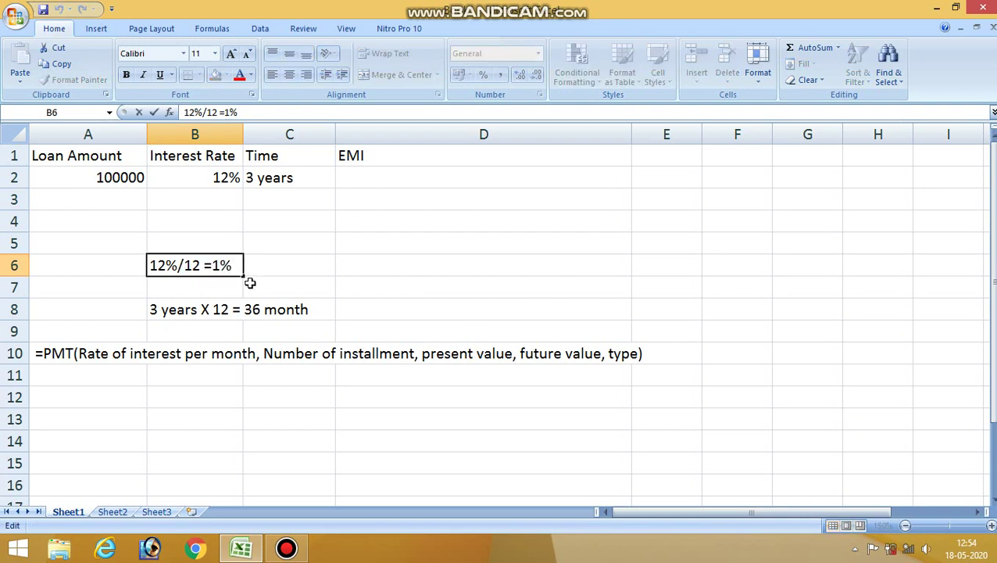
{"action": "left_click", "coordinate": [249, 283]}
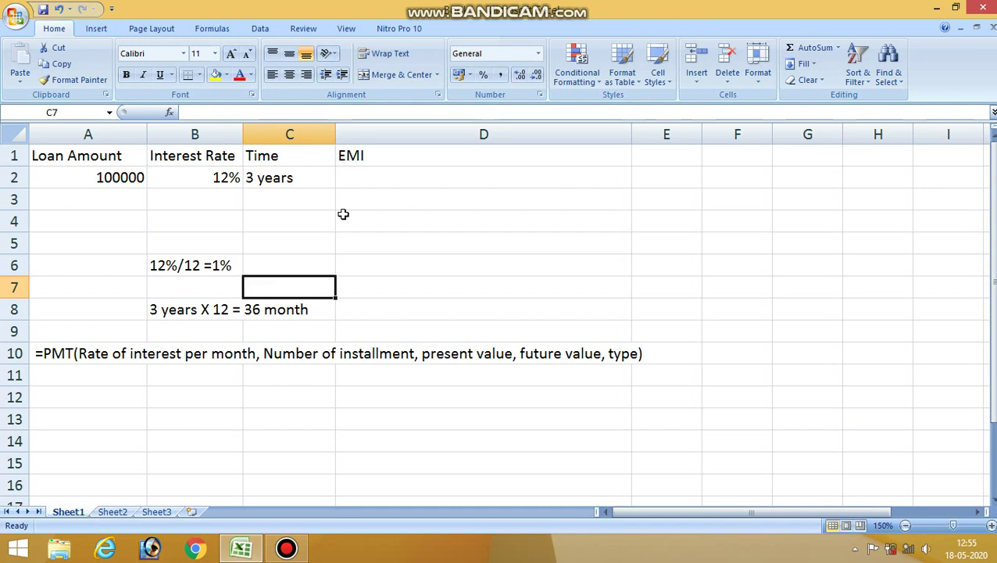
- Examine the PMT argument template in row 10 against the loan amount and the empty EMI cell
{"action": "left_click", "coordinate": [369, 175]}
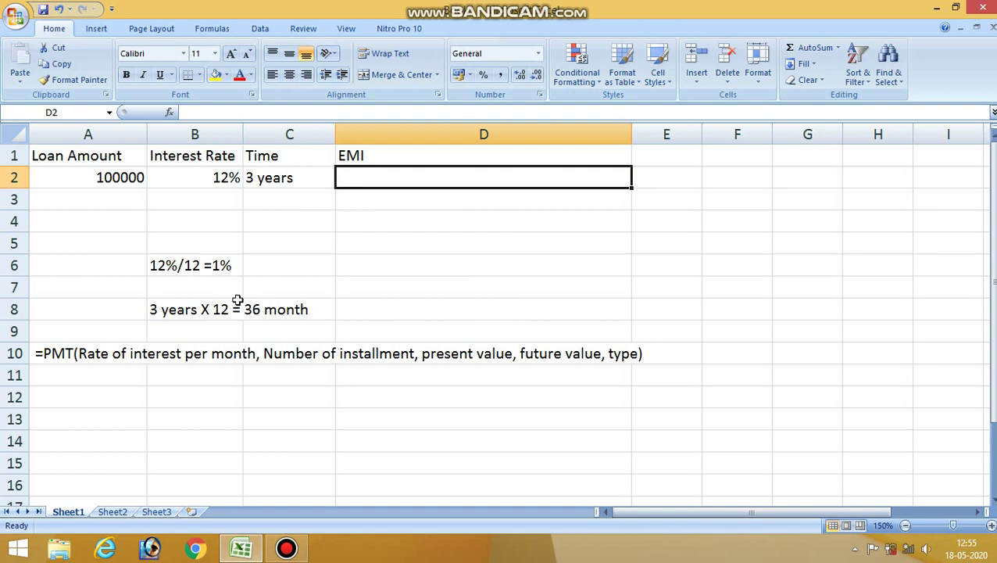
{"action": "left_click", "coordinate": [66, 353]}
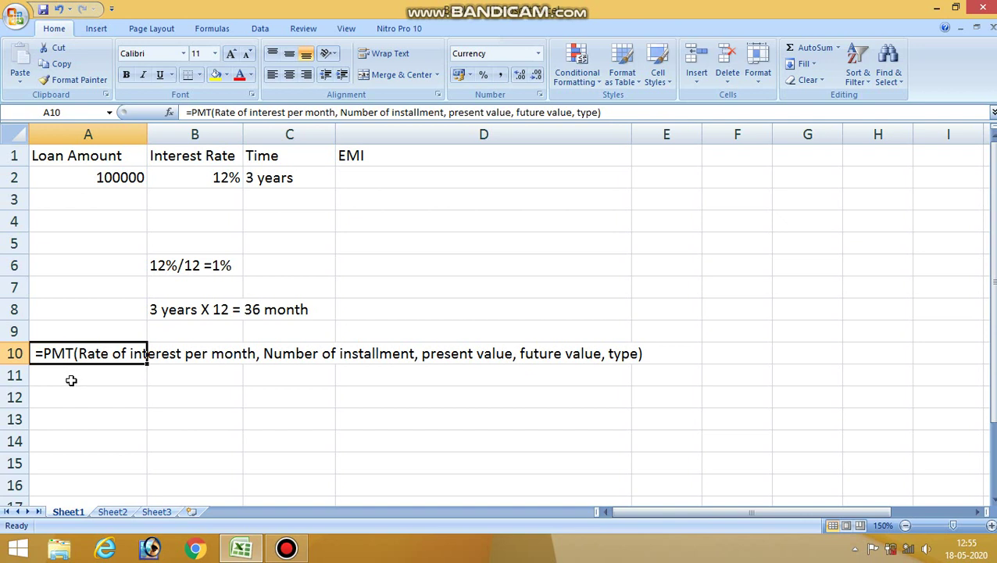
{"action": "left_click", "coordinate": [72, 380]}
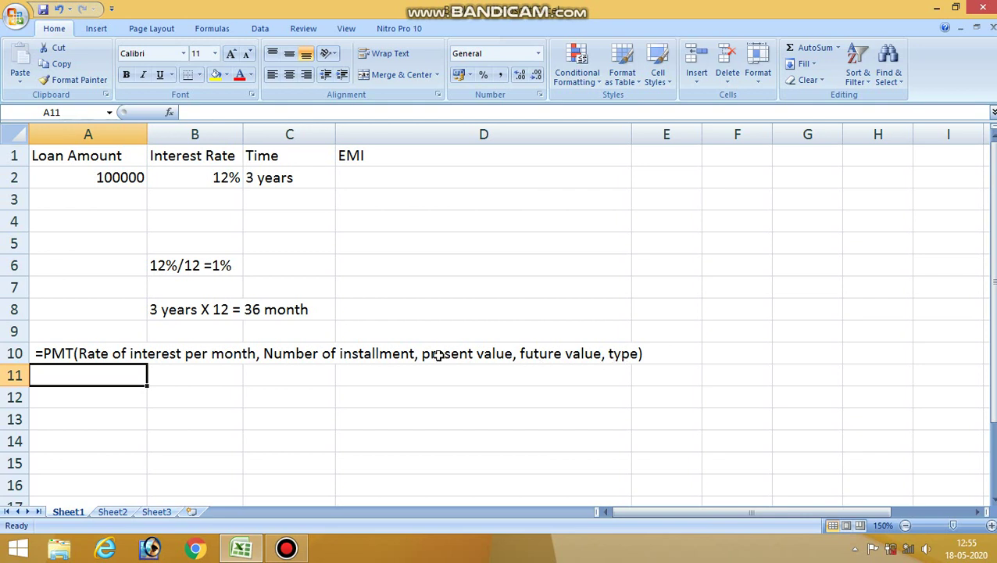
{"action": "left_click", "coordinate": [105, 178]}
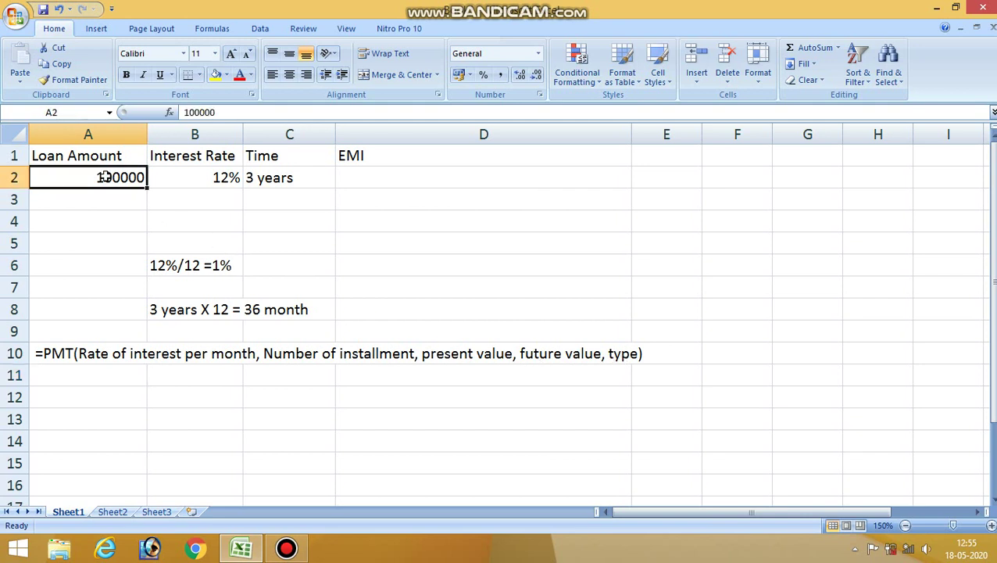
{"action": "left_click", "coordinate": [551, 355]}
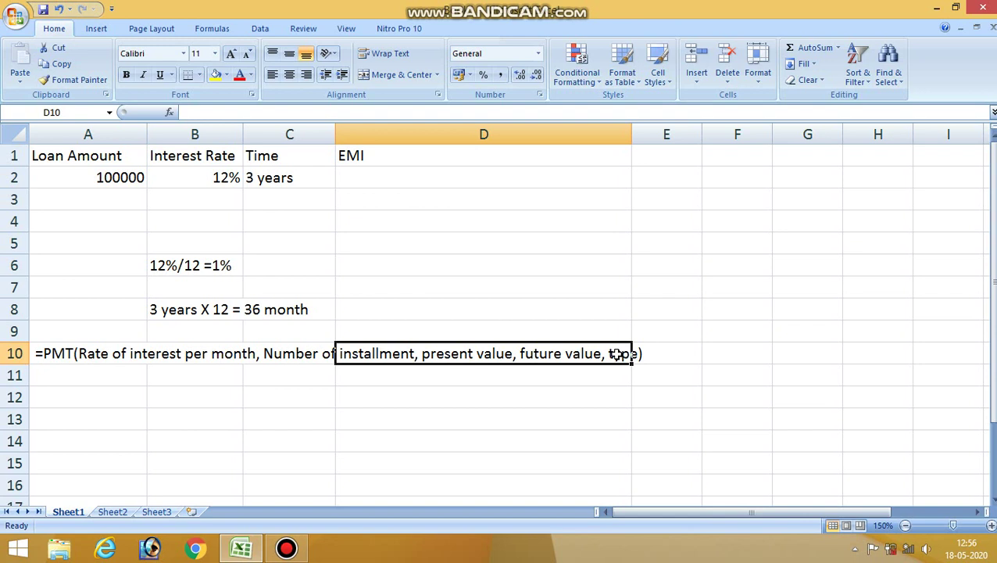
- Start a PMT formula in the EMI cell D2 with 12%/12 as the rate argument
{"action": "left_click", "coordinate": [461, 178]}
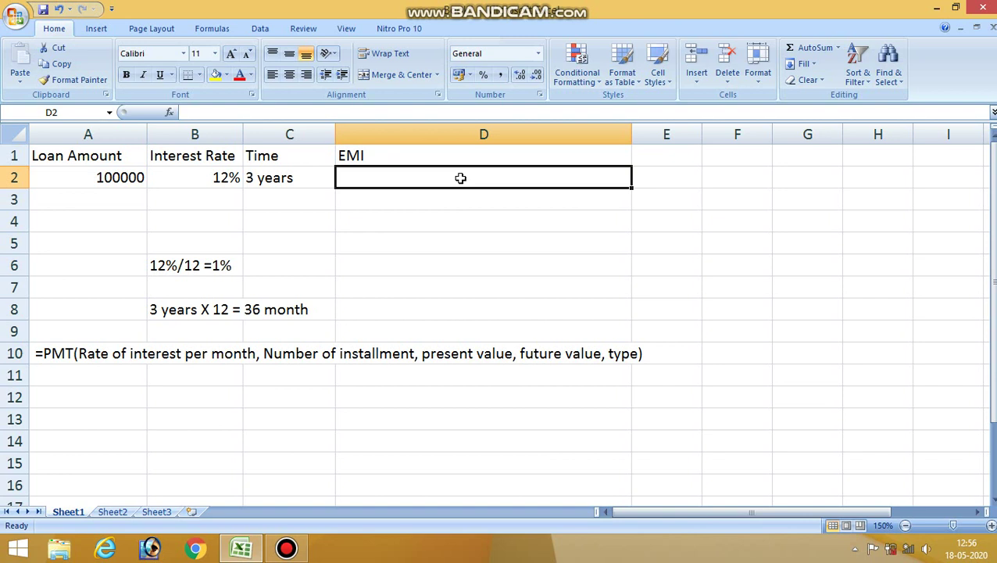
{"action": "type", "text": "=o"}
{"action": "key", "text": "BackSpace"}
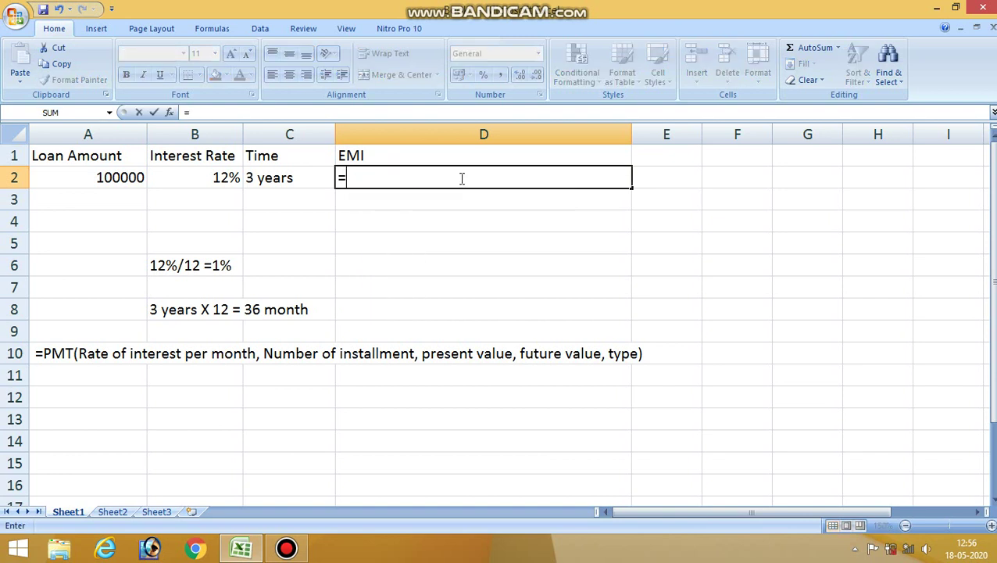
{"action": "type", "text": "pmt"}
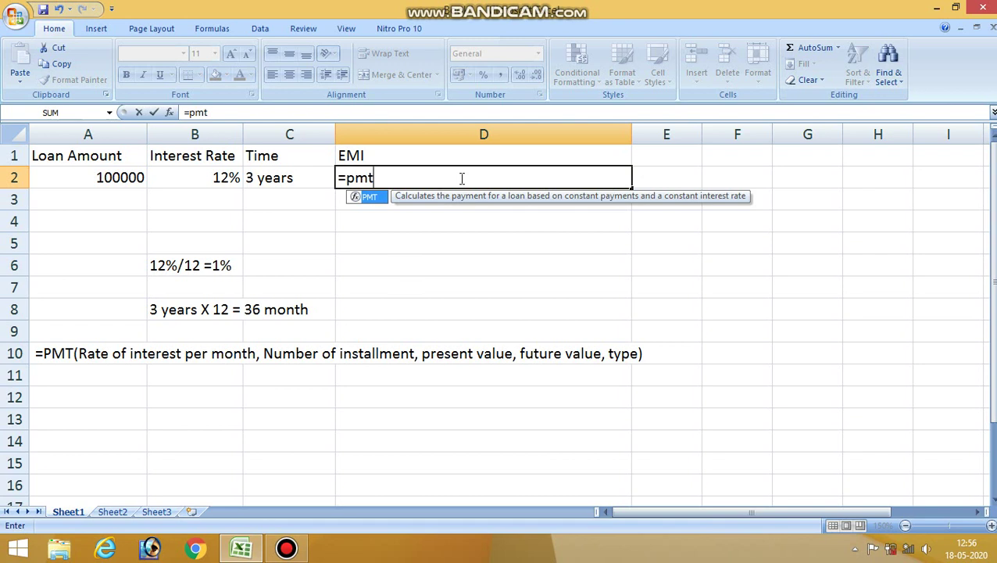
{"action": "type", "text": "("}
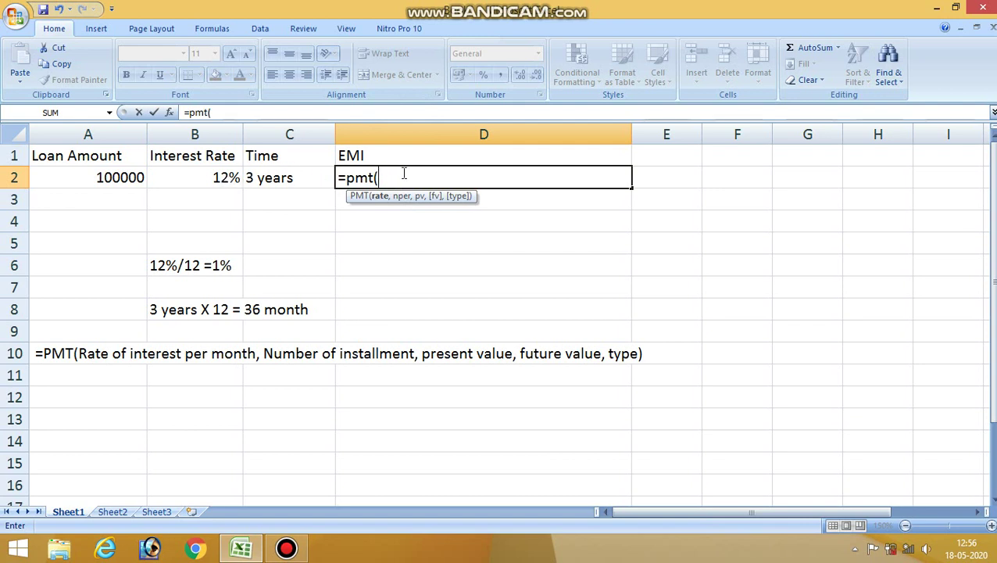
{"action": "type", "text": "12"}
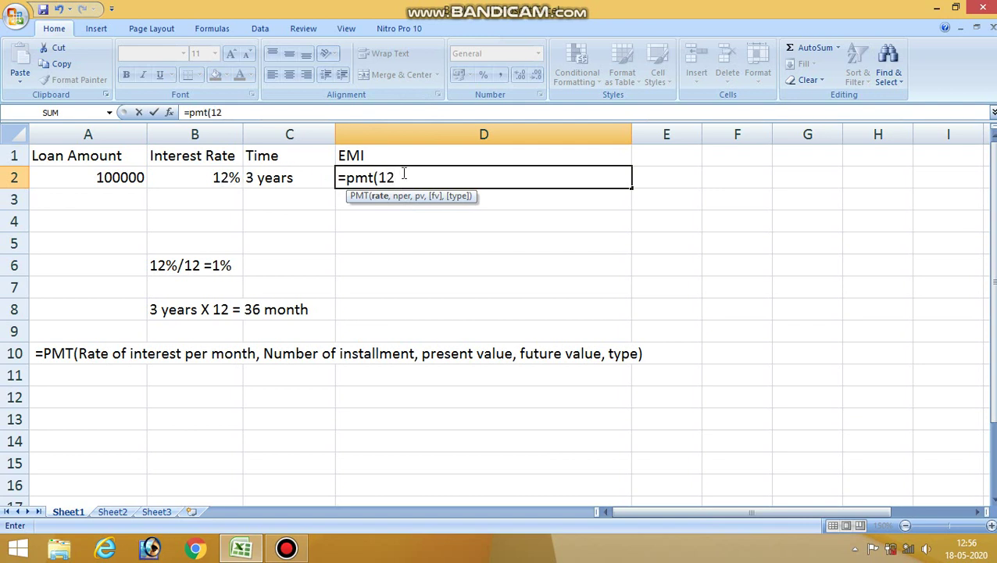
{"action": "type", "text": "%/12"}
{"action": "key", "text": "BackSpace"}
{"action": "key", "text": "BackSpace"}
{"action": "key", "text": "BackSpace"}
{"action": "key", "text": "BackSpace"}
{"action": "key", "text": "BackSpace"}
{"action": "type", "text": "%"}
{"action": "key", "text": "BackSpace"}
{"action": "type", "text": "2%/12,"}
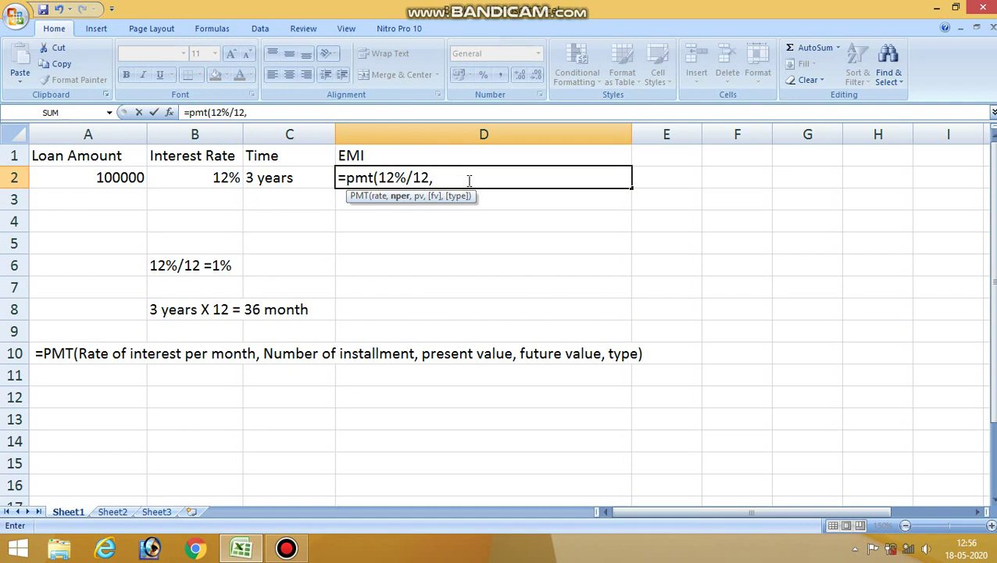
- Add 36 as the number of installments in the D2 PMT formula
{"action": "type", "text": "3"}
{"action": "type", "text": "*"}
{"action": "type", "text": "12"}
{"action": "key", "text": "BackSpace"}
{"action": "key", "text": "BackSpace"}
{"action": "key", "text": "BackSpace"}
{"action": "type", "text": "6,"}
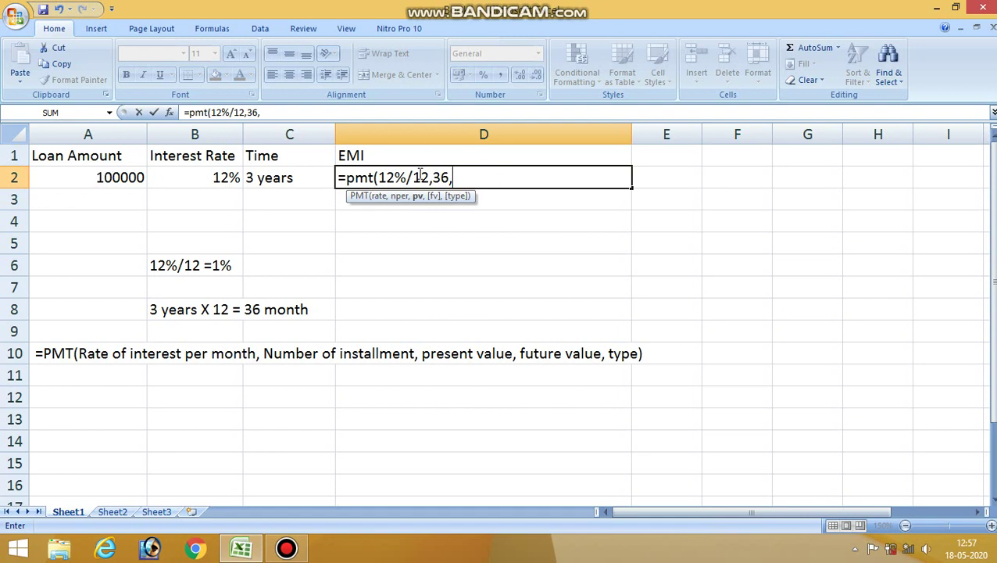
{"action": "type", "text": "100000"}
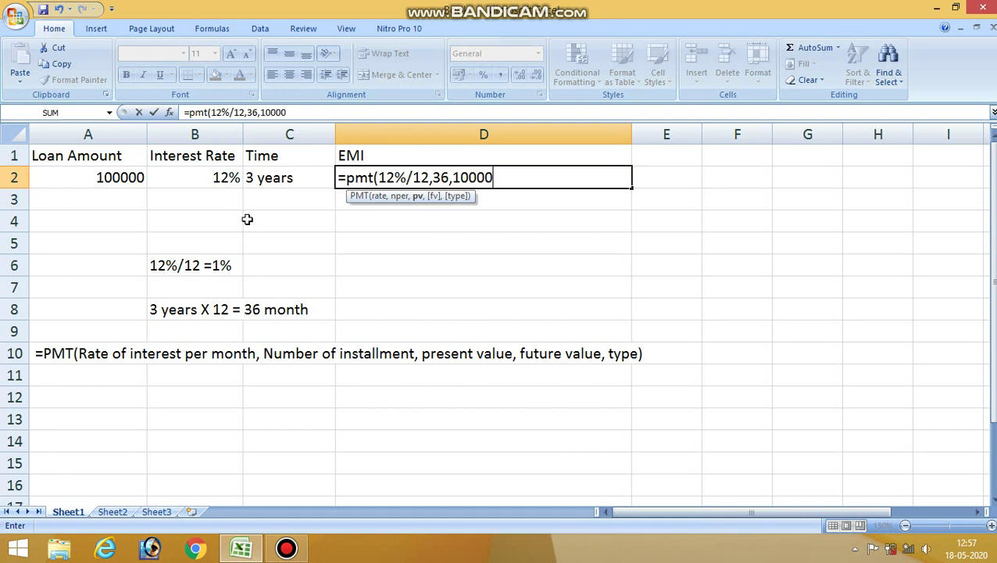
{"action": "key", "text": "BackSpace"}
{"action": "key", "text": "BackSpace"}
{"action": "key", "text": "BackSpace"}
{"action": "key", "text": "BackSpace"}
{"action": "key", "text": "BackSpace"}
{"action": "key", "text": "BackSpace"}
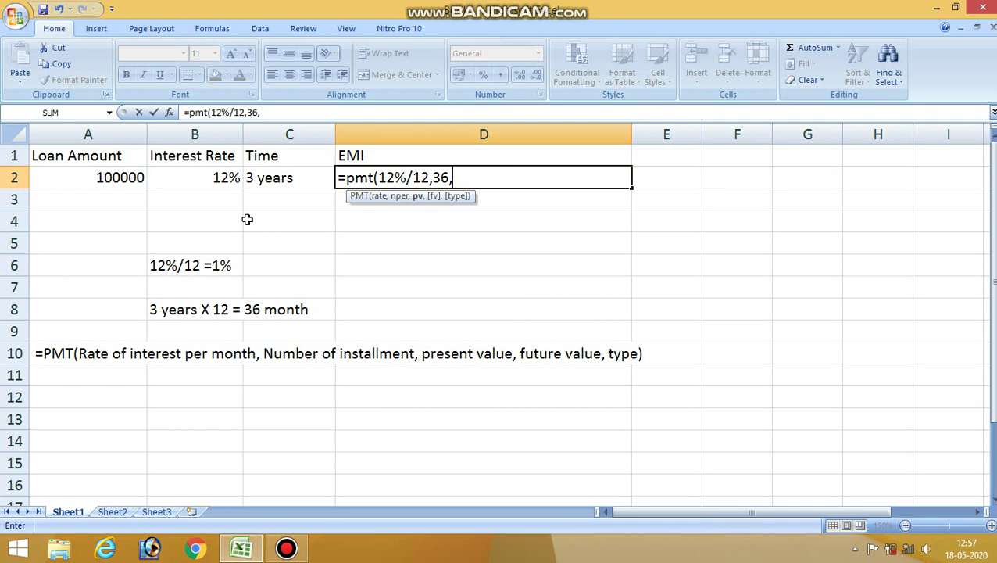
{"action": "type", "text": "A"}
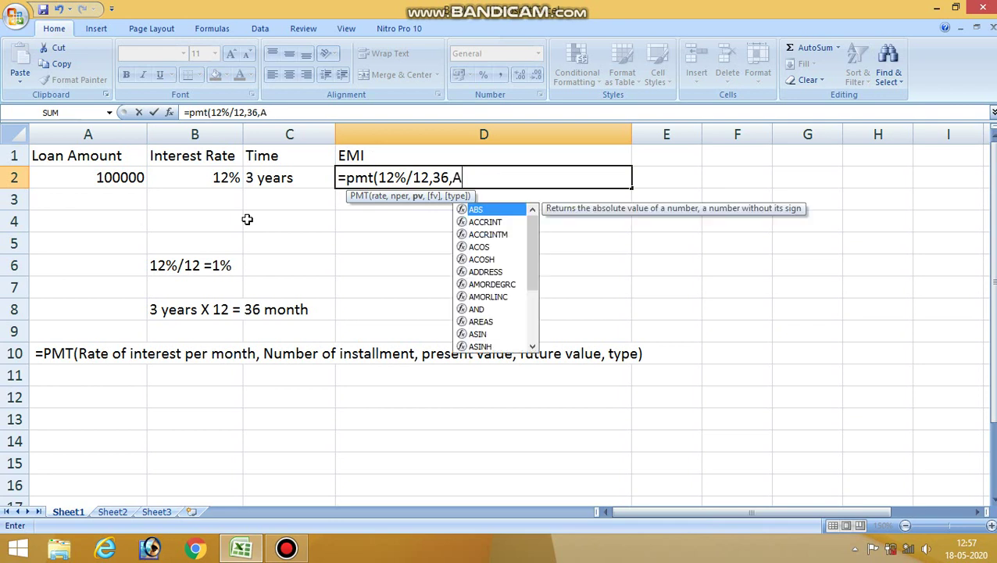
{"action": "type", "text": "2"}
{"action": "key", "text": "BackSpace"}
{"action": "type", "text": "2"}
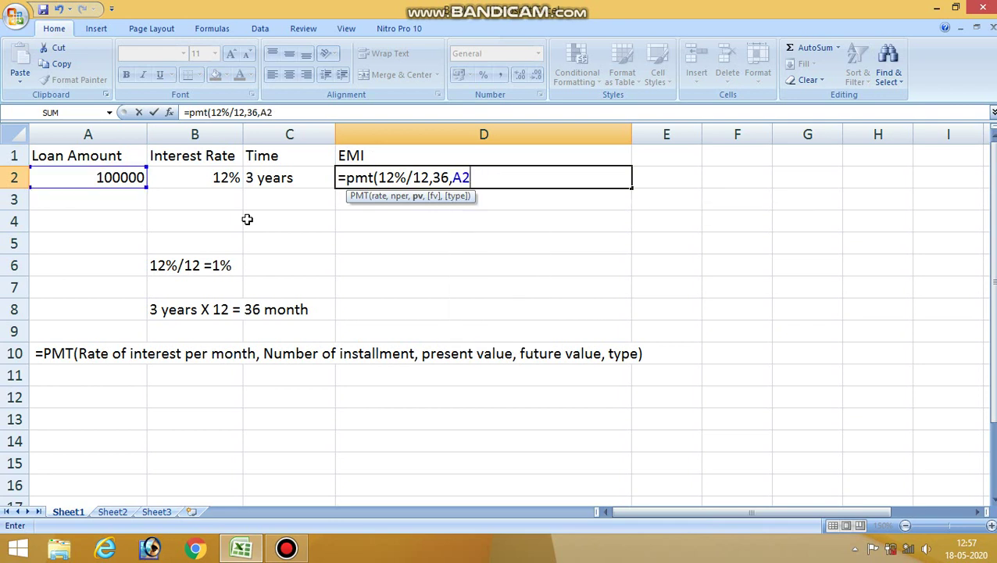
{"action": "key", "text": "BackSpace"}
{"action": "key", "text": "BackSpace"}
{"action": "type", "text": "100000"}
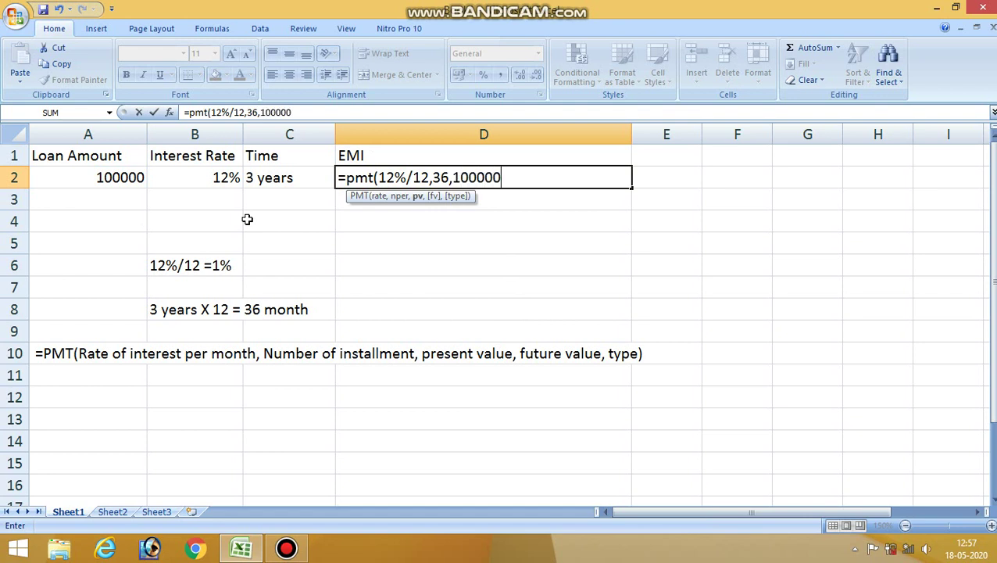
{"action": "key", "text": "BackSpace"}
{"action": "key", "text": "BackSpace"}
{"action": "key", "text": "BackSpace"}
{"action": "key", "text": "BackSpace"}
{"action": "key", "text": "BackSpace"}
{"action": "key", "text": "BackSpace"}
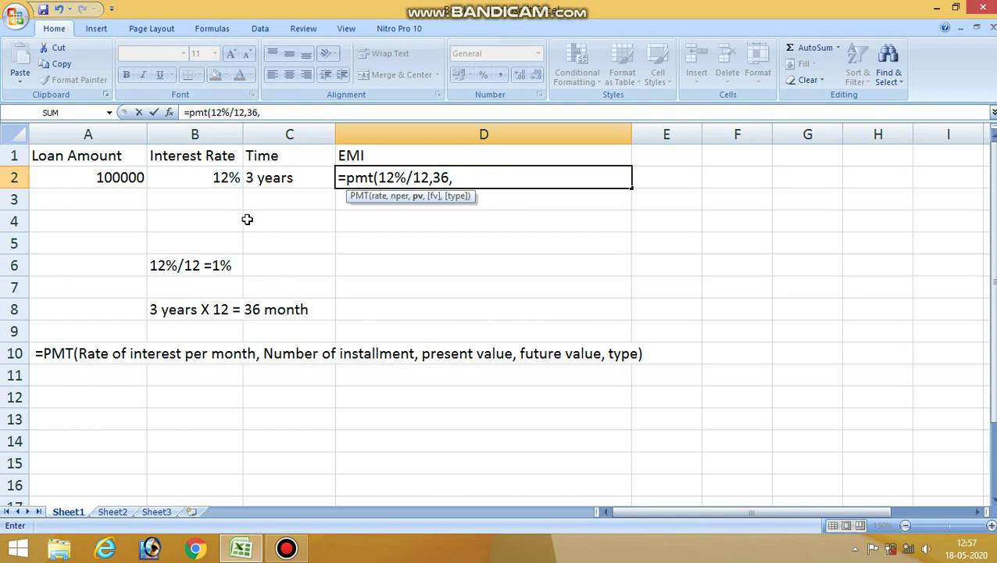
- Complete the D2 PMT formula with A2 as the present value and 0 as the future value, and enter it
{"action": "type", "text": "A2"}
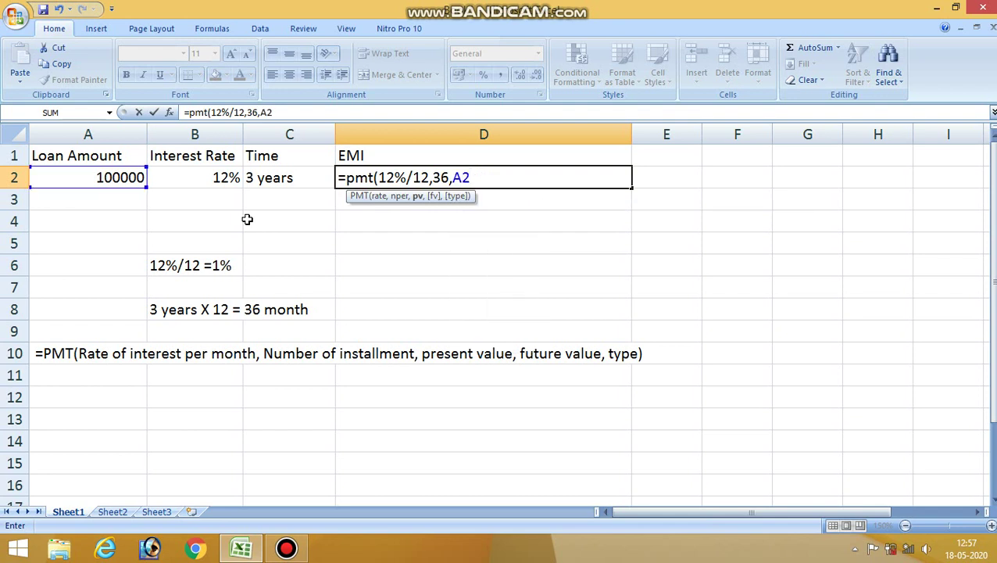
{"action": "type", "text": ","}
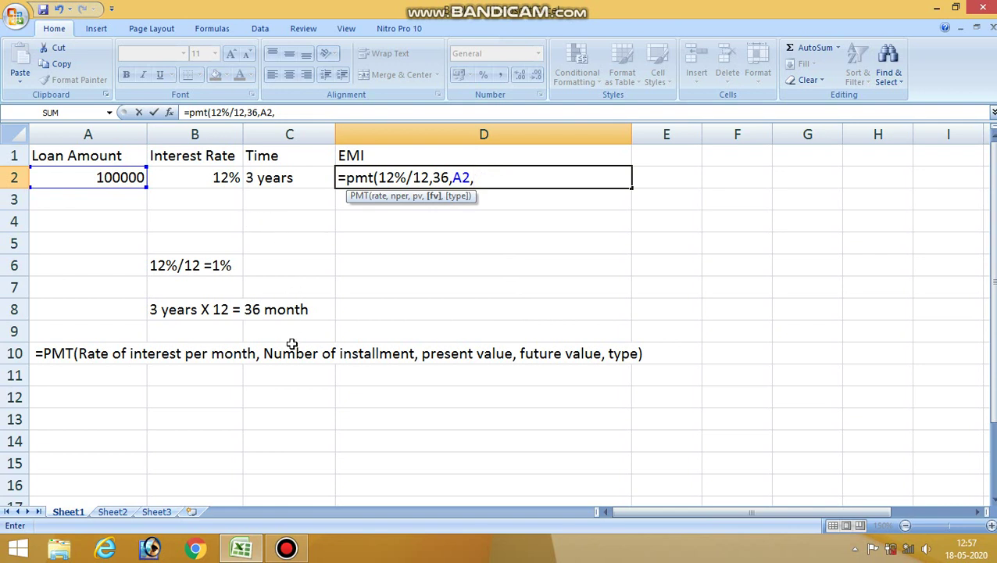
{"action": "type", "text": "0,"}
{"action": "key", "text": "BackSpace"}
{"action": "type", "text": ")"}
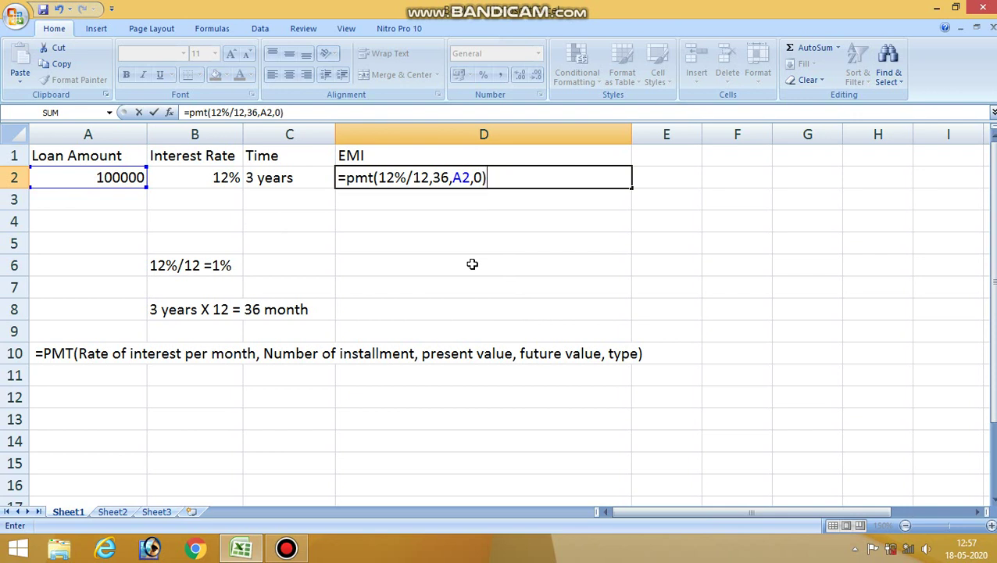
{"action": "key", "text": "Return"}
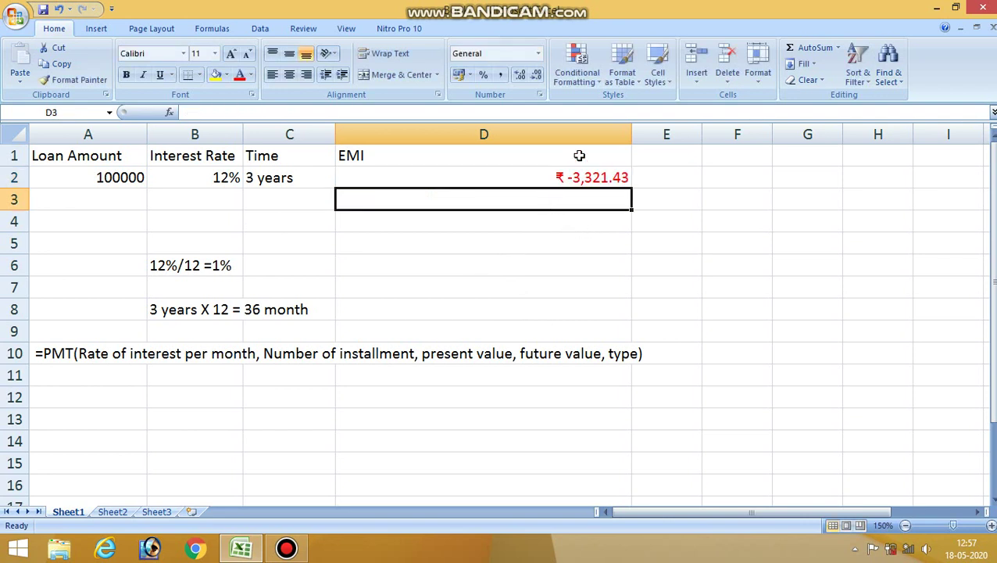
- Put a minus sign before PMT in D2 so the formula reads =-PMT(12%/12,36,A2,0)
{"action": "double_click", "coordinate": [546, 179]}
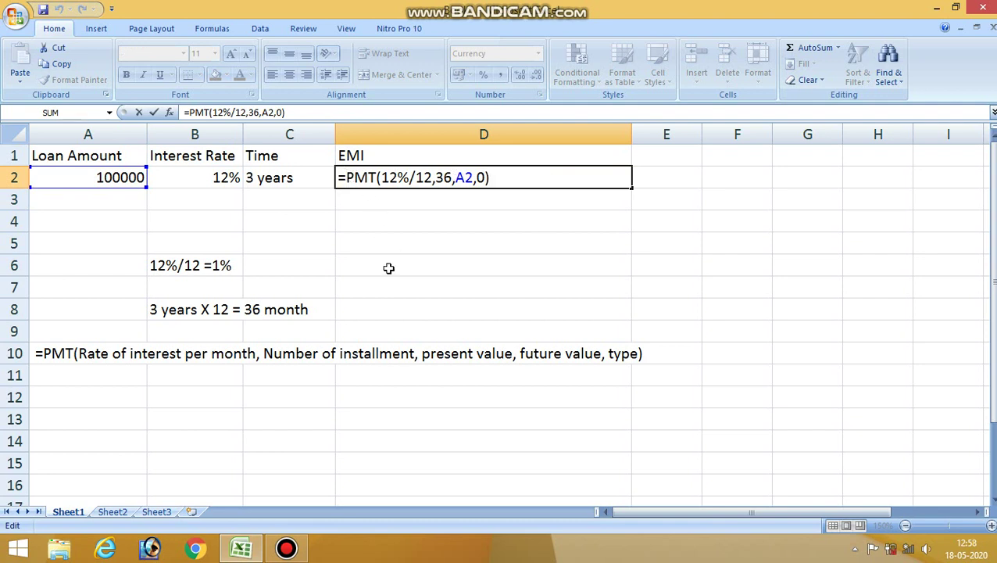
{"action": "type", "text": "-"}
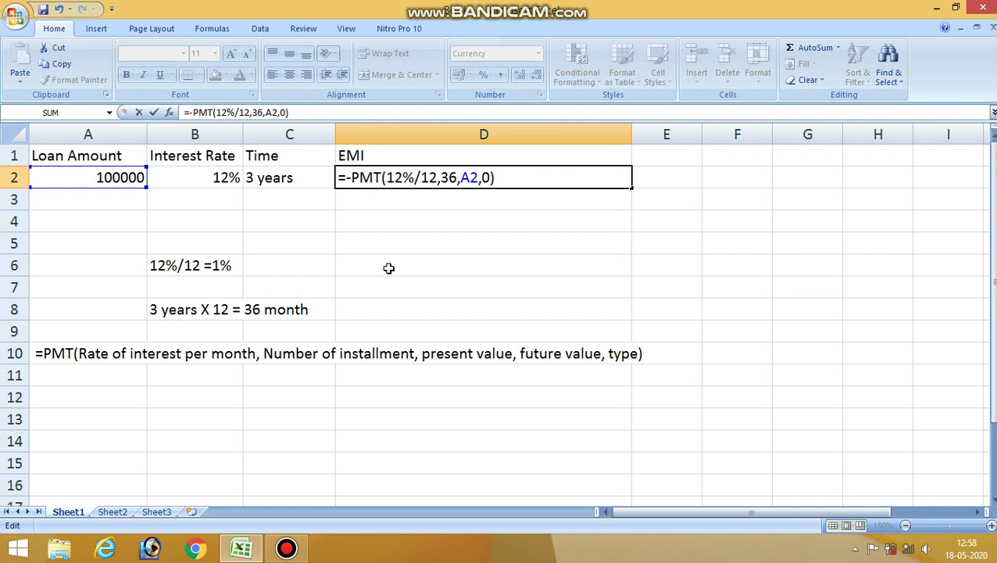
{"action": "key", "text": "Return"}
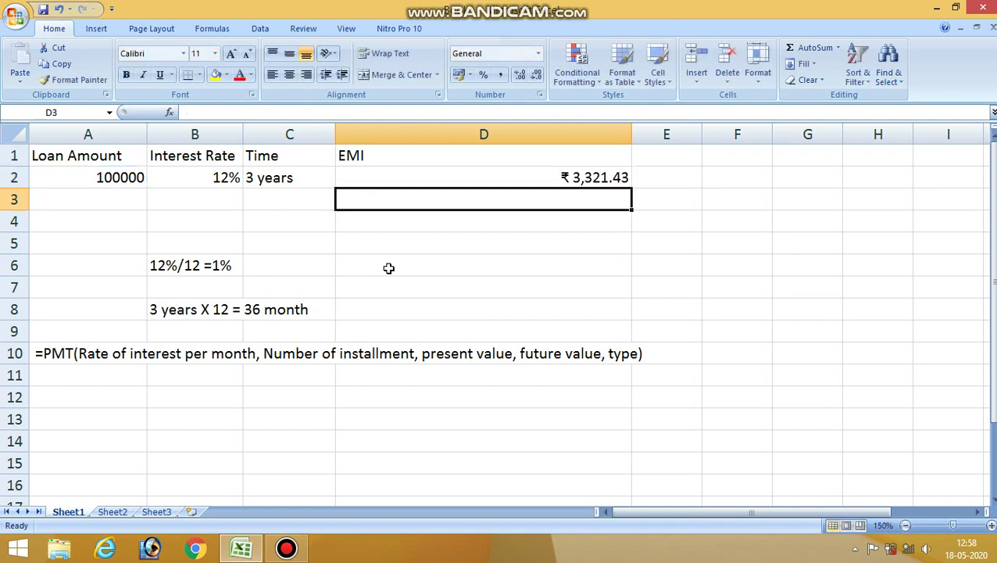
{"action": "left_click", "coordinate": [408, 169]}
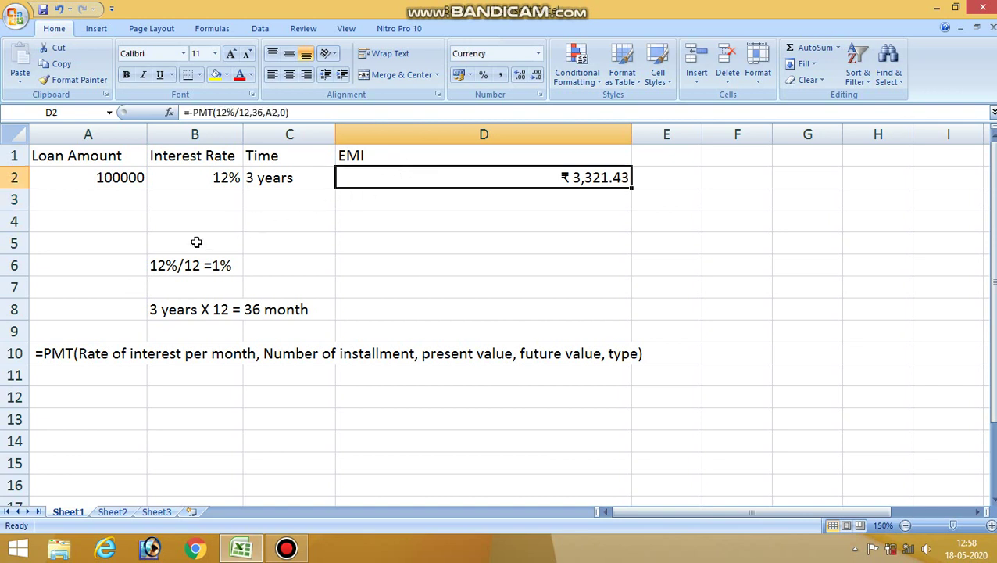
{"action": "left_click", "coordinate": [286, 548]}
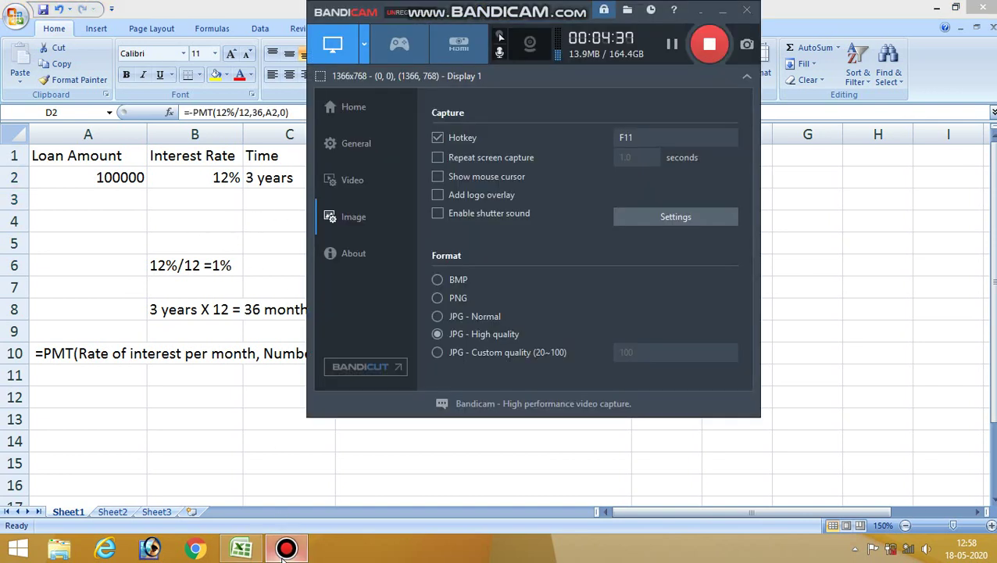